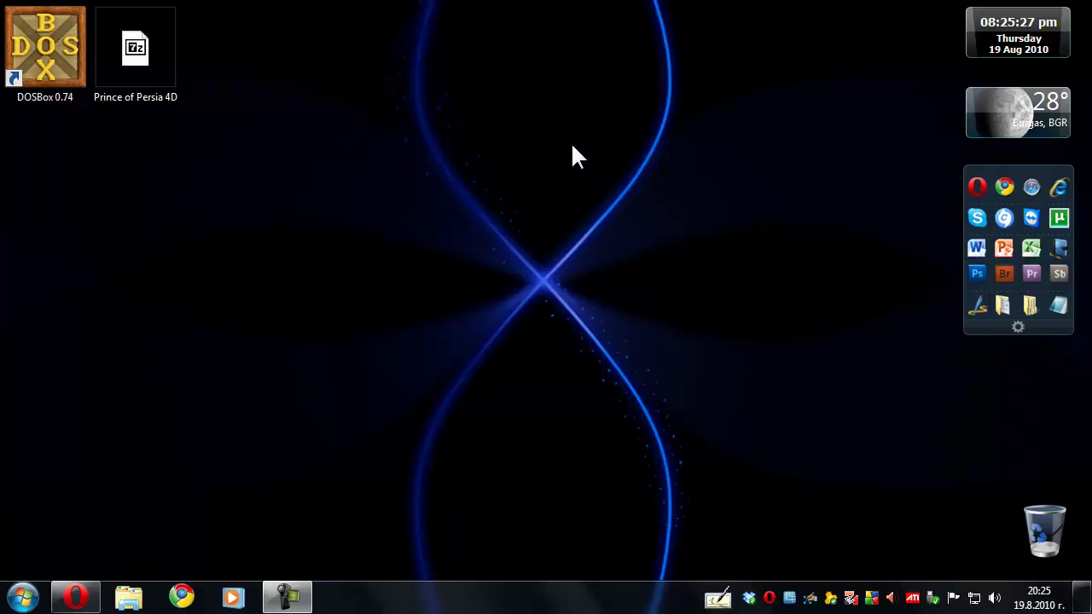
Switch to Opera and examine the Windows and Mac OS X installer entries on the DOSBox download page
left_click(86, 582)
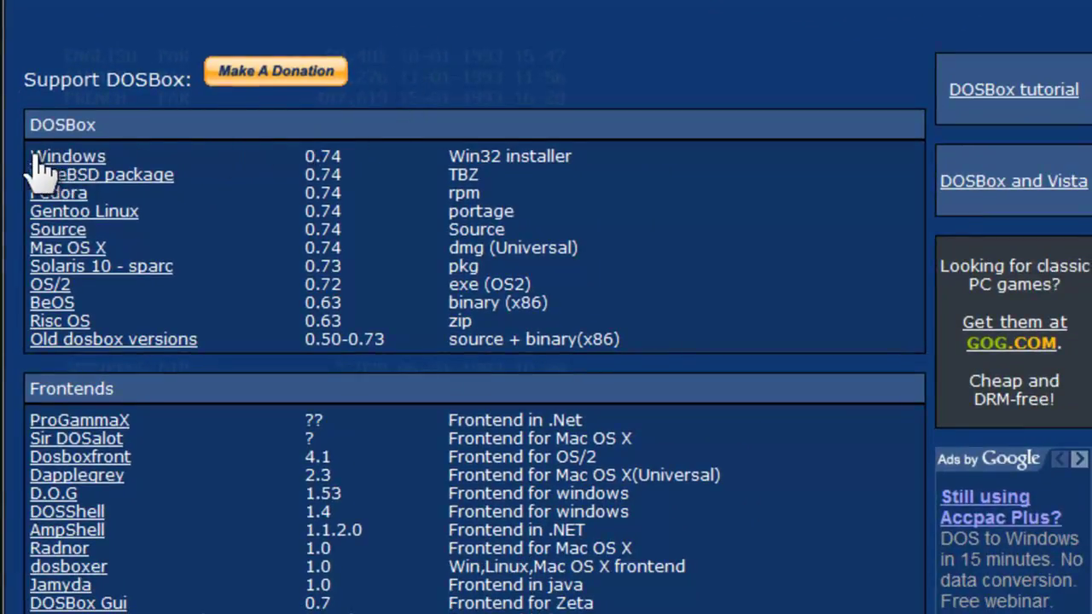
left_click_drag(29, 156, 113, 157)
left_click(202, 256)
left_click_drag(32, 249, 122, 256)
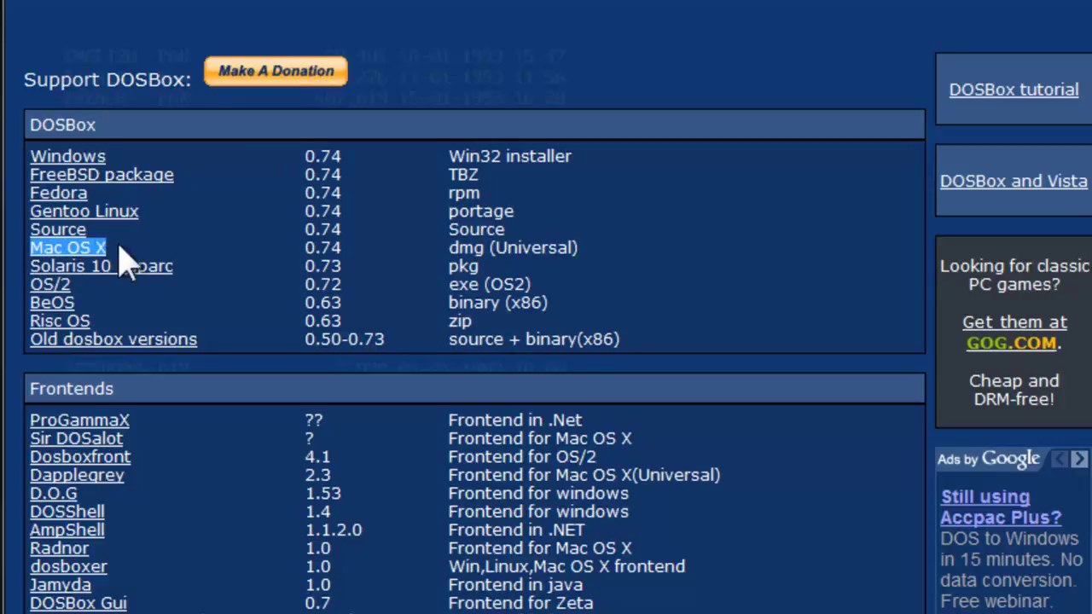
left_click(191, 246)
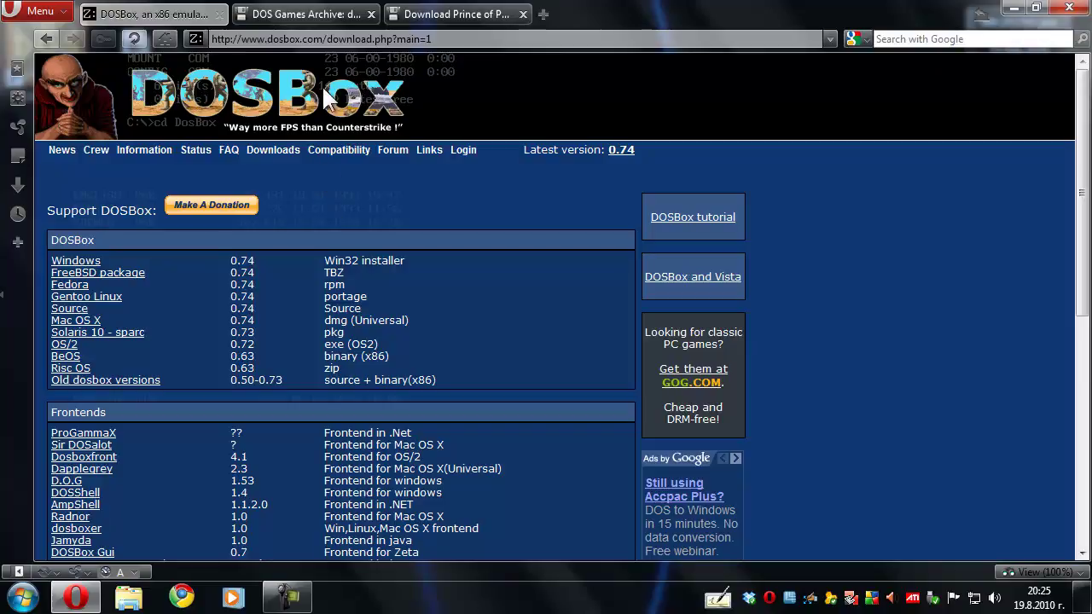
Switch to the DOS Games Archive site and open its Prince of Persia (4D) game page
left_click(328, 12)
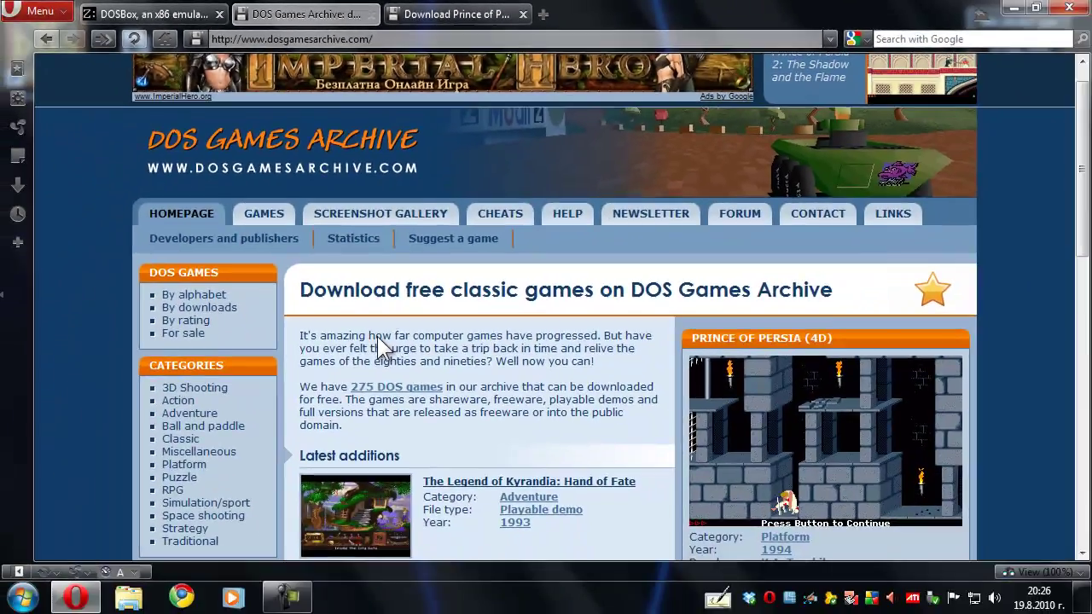
scroll(378, 337, "down", 3)
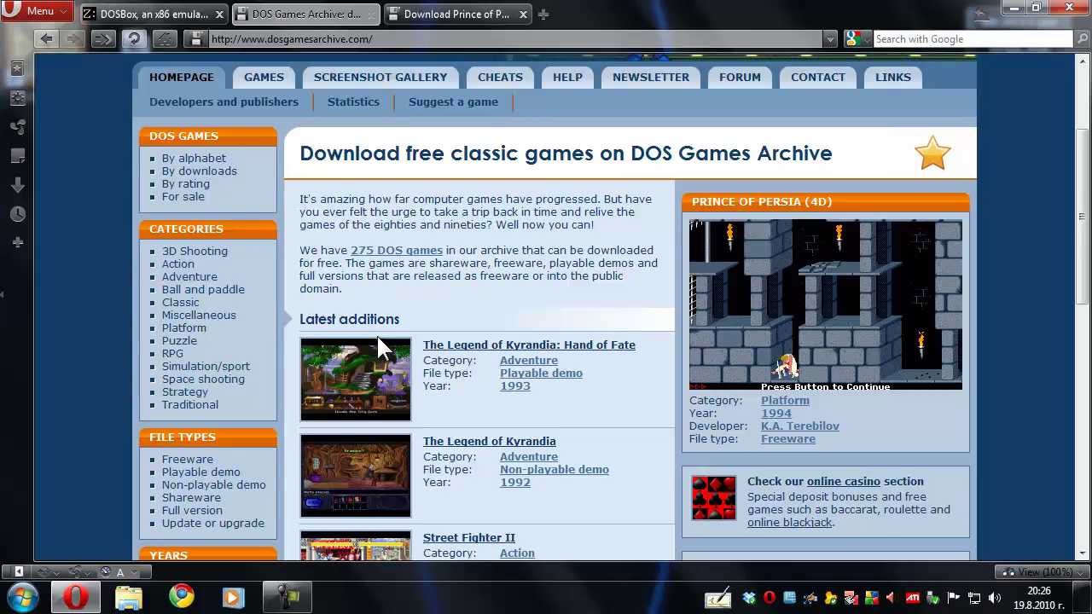
left_click(778, 331)
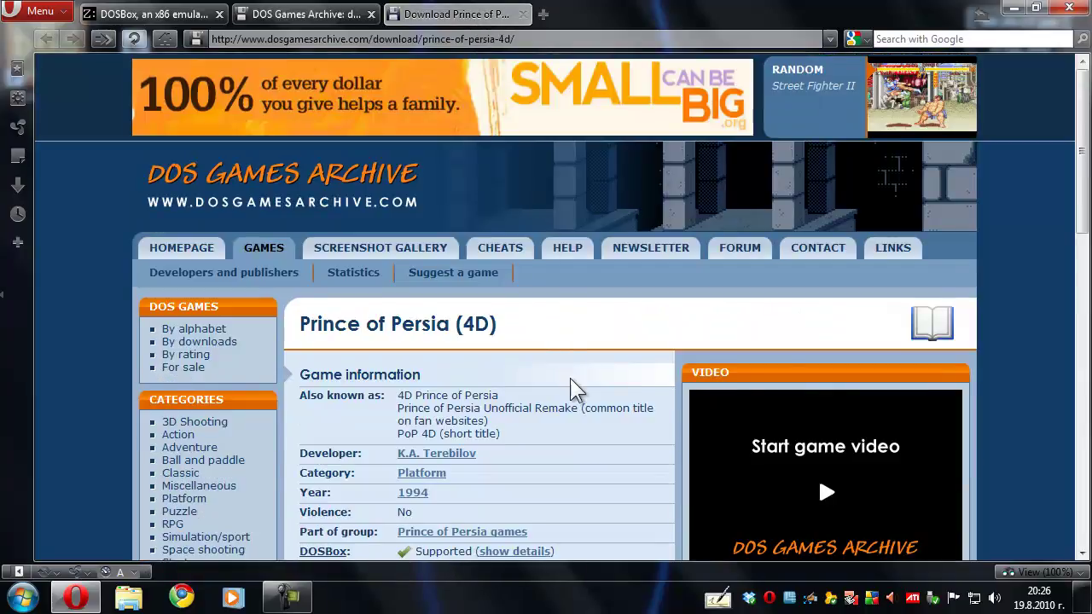
Download prince4d.zip from the game page's Download section and return to the desktop
scroll(569, 378, "down", 5)
scroll(573, 376, "down", 1)
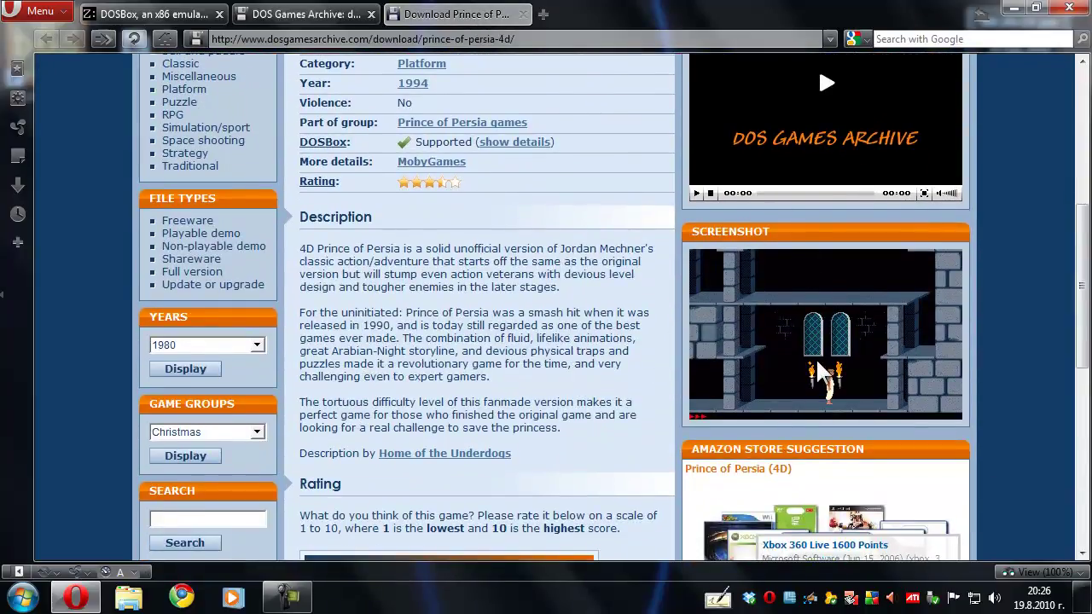
scroll(563, 395, "down", 7)
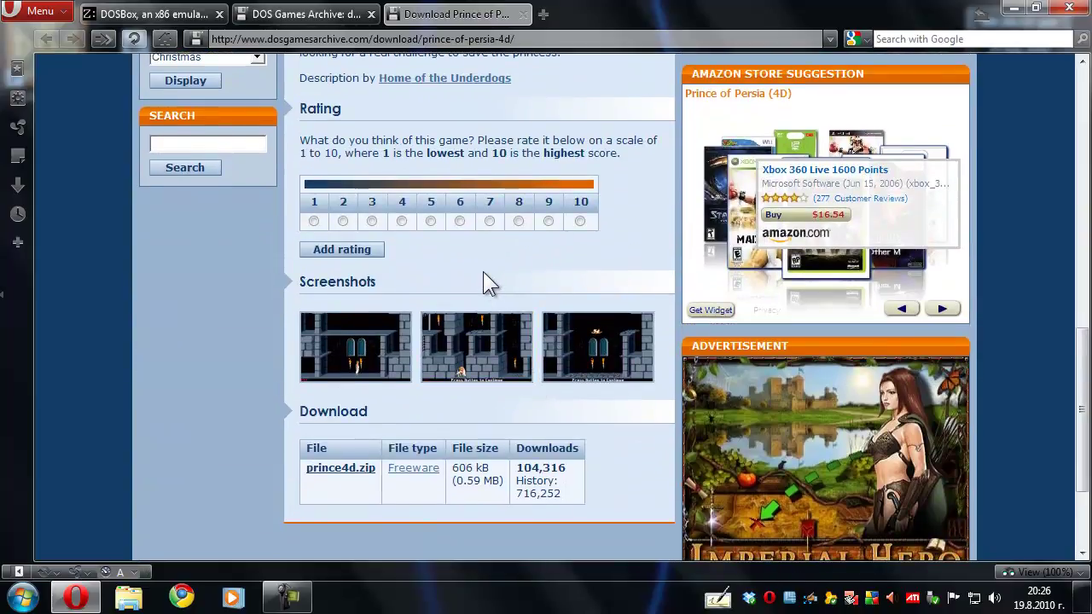
left_click(367, 477)
key("super+d")
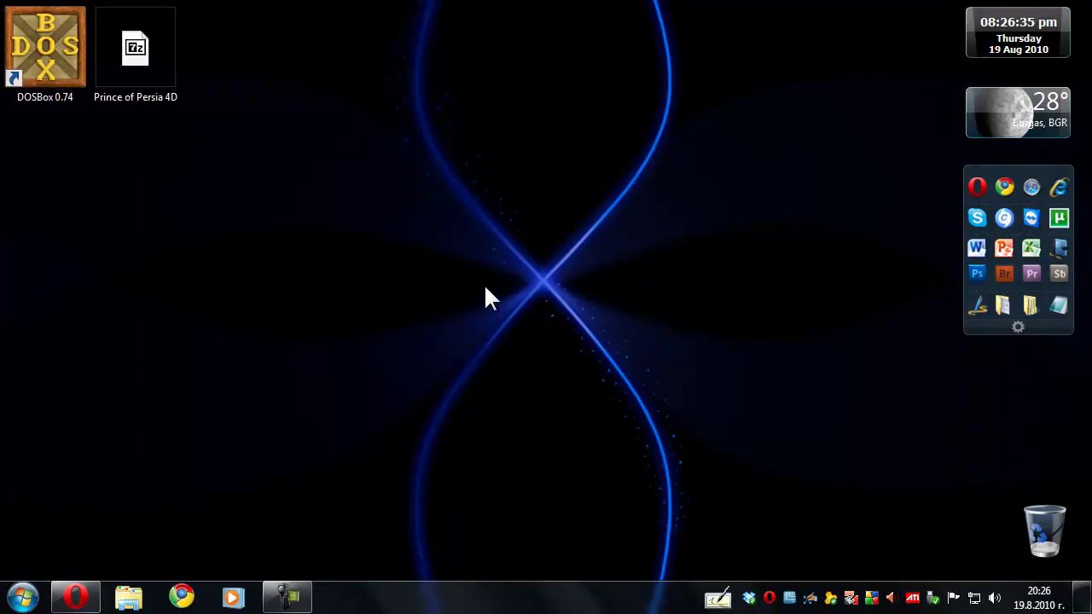
Open the Prince of Persia 4D archive and Local Disk (C:) side by side, each filling half of the desktop
double_click(145, 51)
left_click_drag(423, 46, 0, 8)
left_click(23, 597)
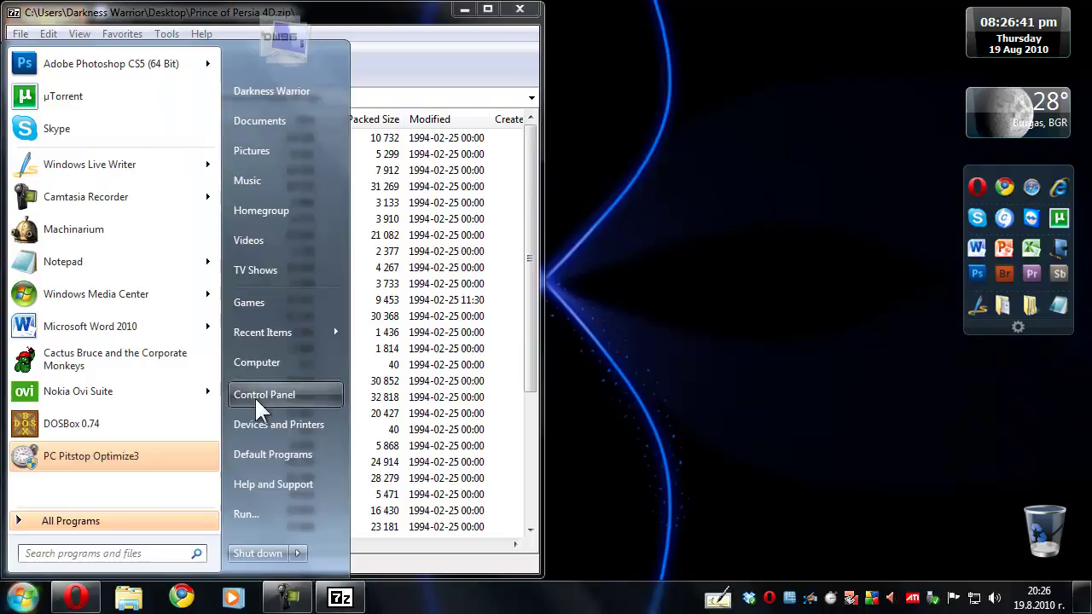
left_click(279, 364)
double_click(290, 137)
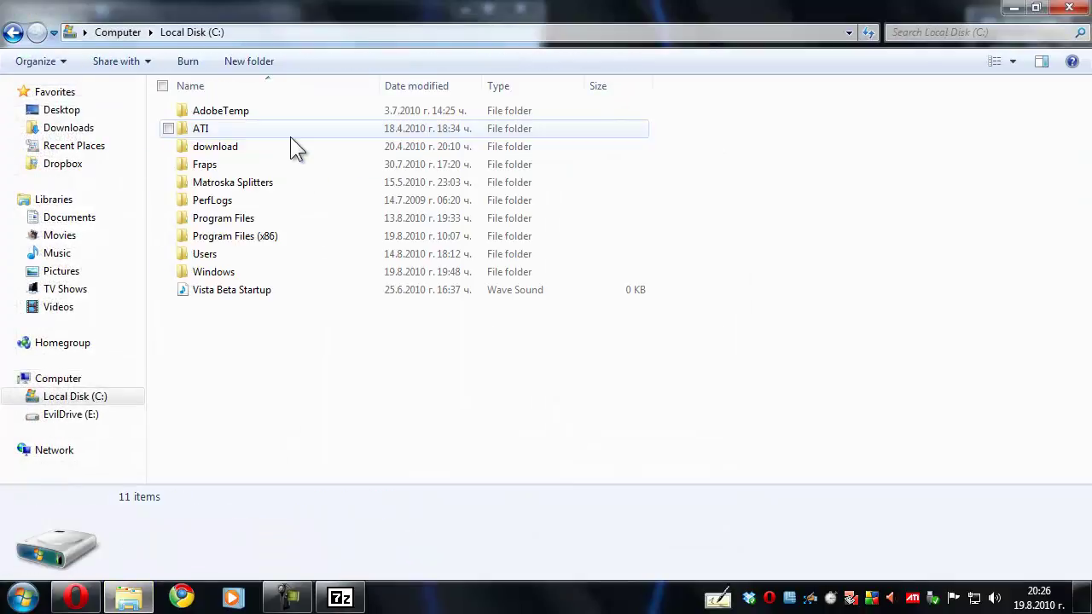
left_click_drag(317, 34, 1091, 111)
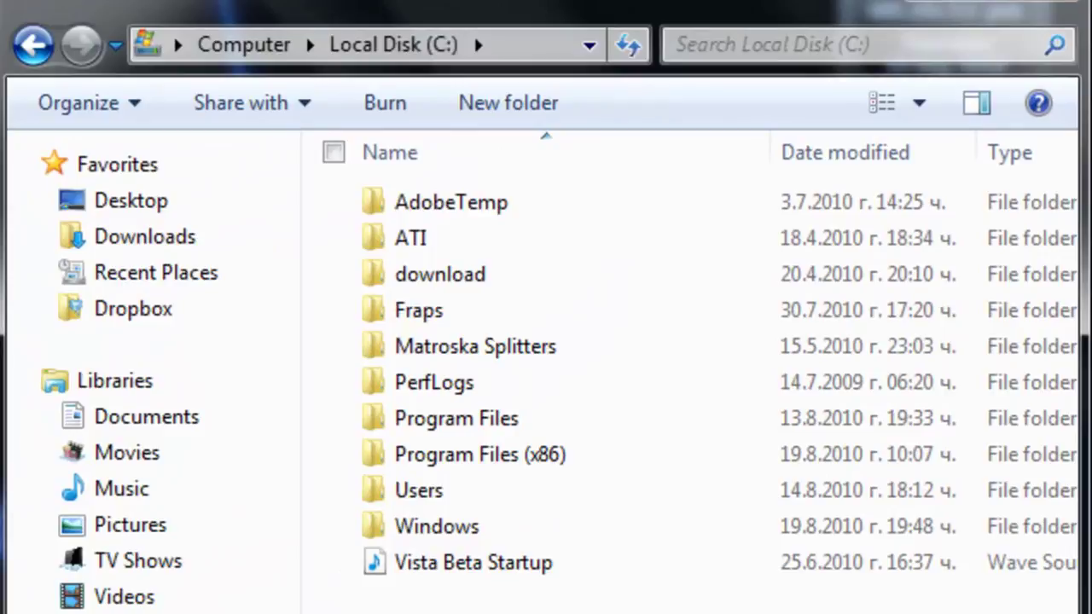
Create a new folder named pop on Local Disk (C:)
left_click(526, 113)
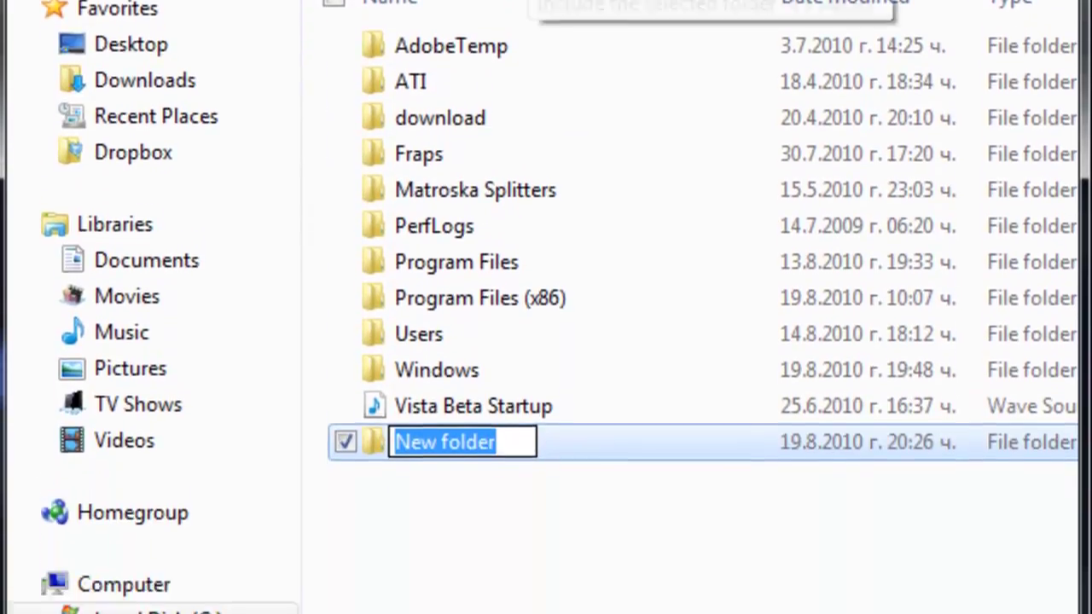
type("pop")
key("Return")
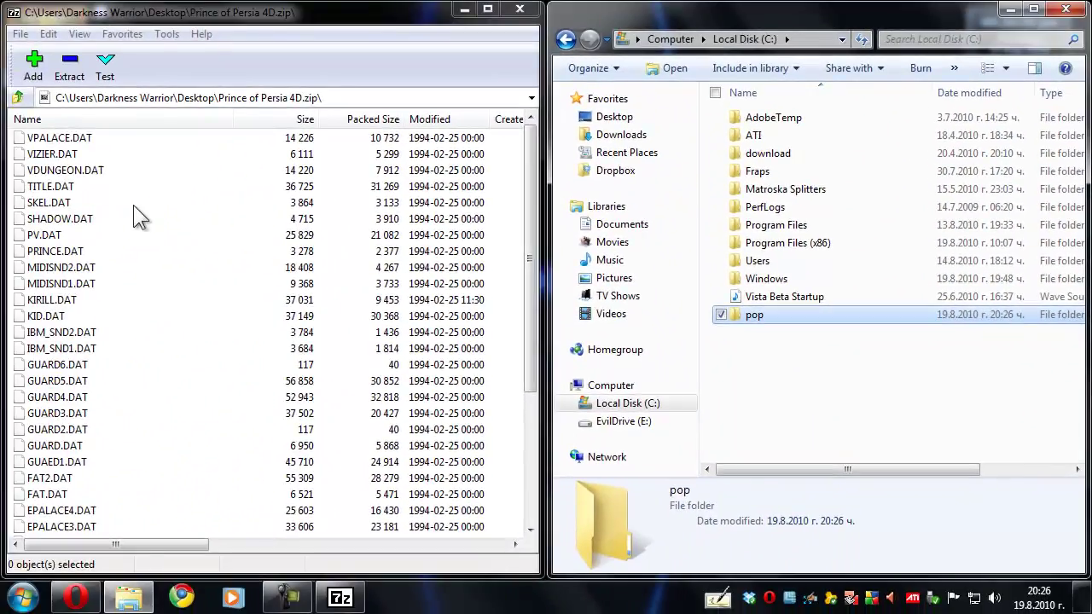
Copy all files from the Prince of Persia 4D archive into the pop folder and close both windows
left_click(216, 17)
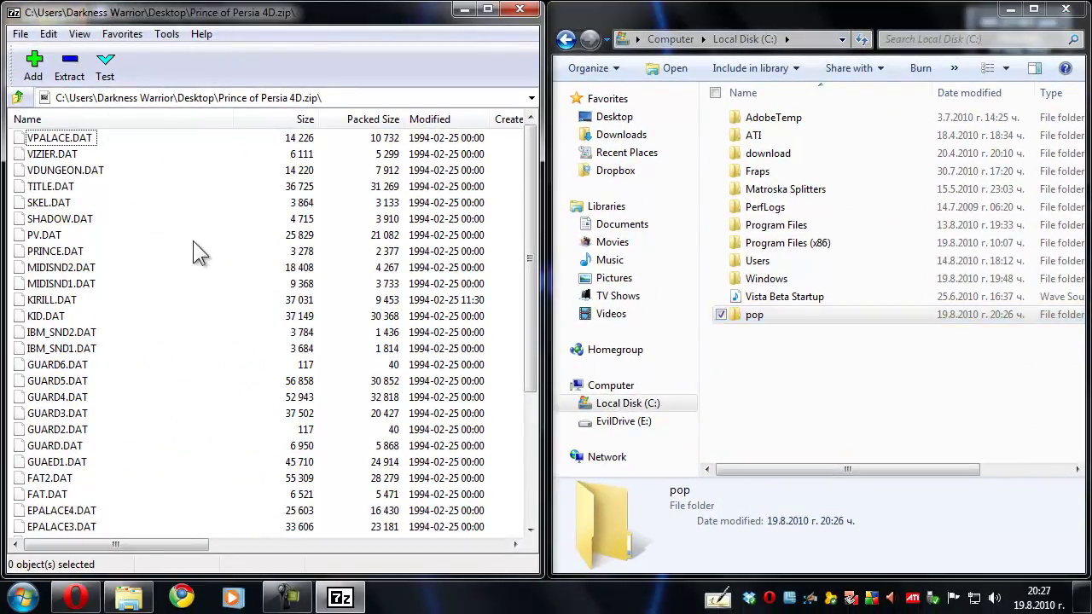
key("ctrl+a")
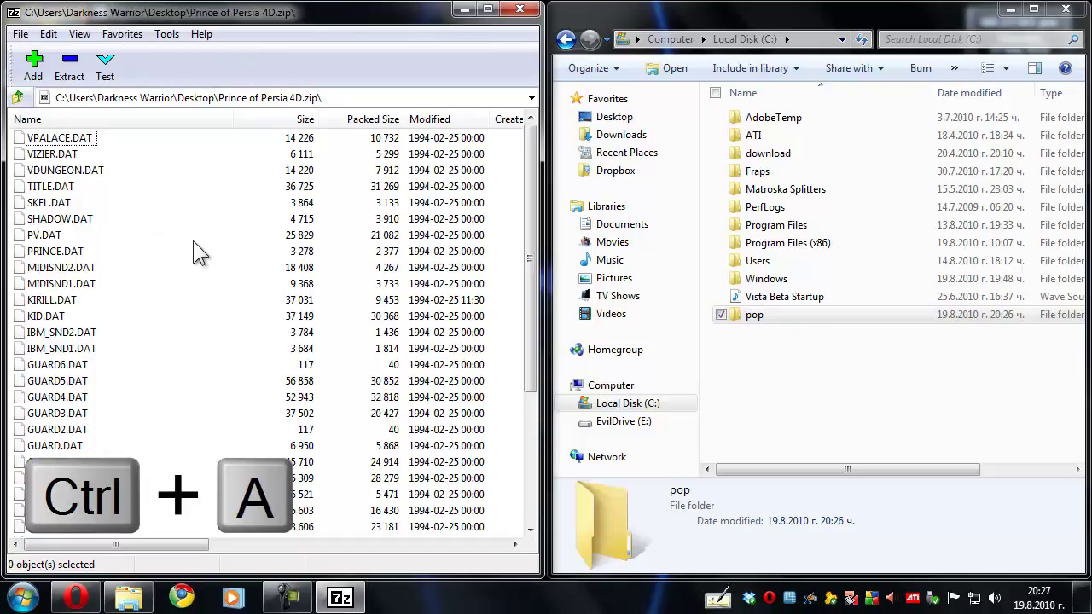
key("ctrl+a")
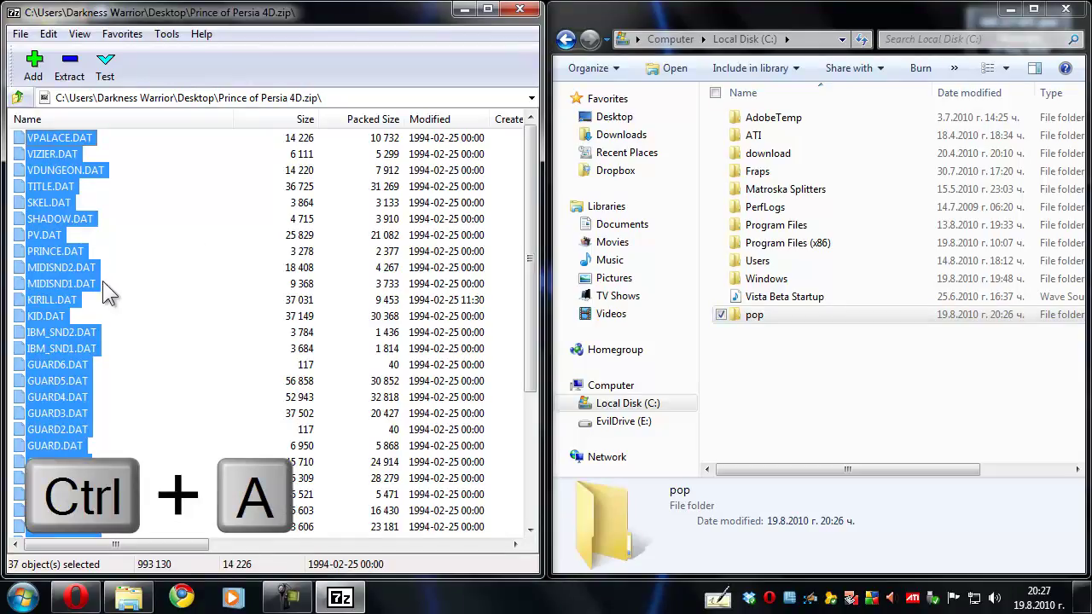
mouse_move(49, 270)
left_mouse_down()
mouse_move(412, 345)
mouse_move(804, 342)
mouse_move(812, 315)
left_mouse_up()
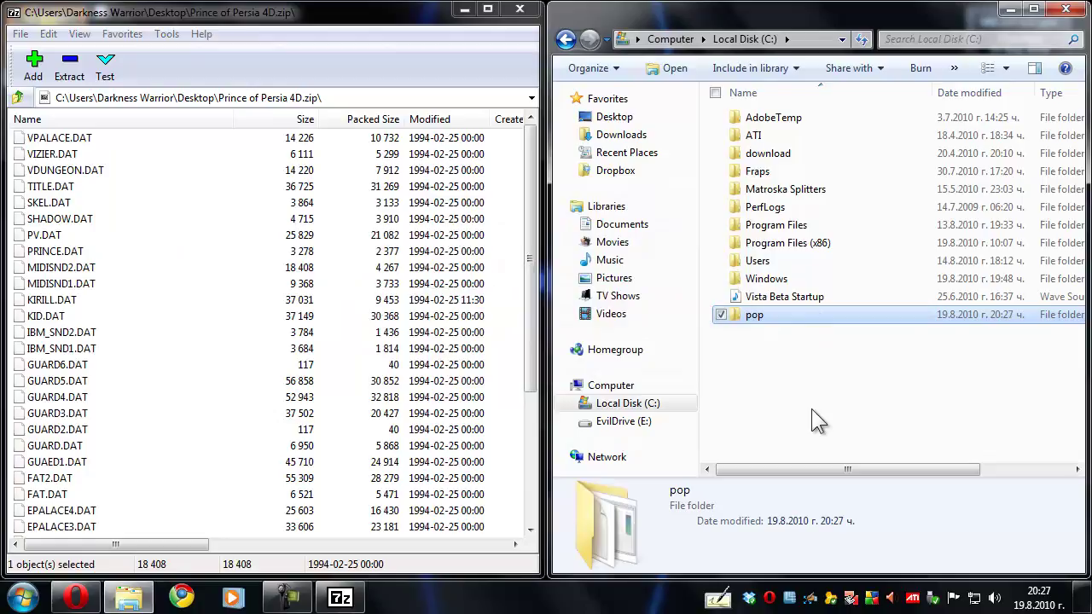
left_click(519, 10)
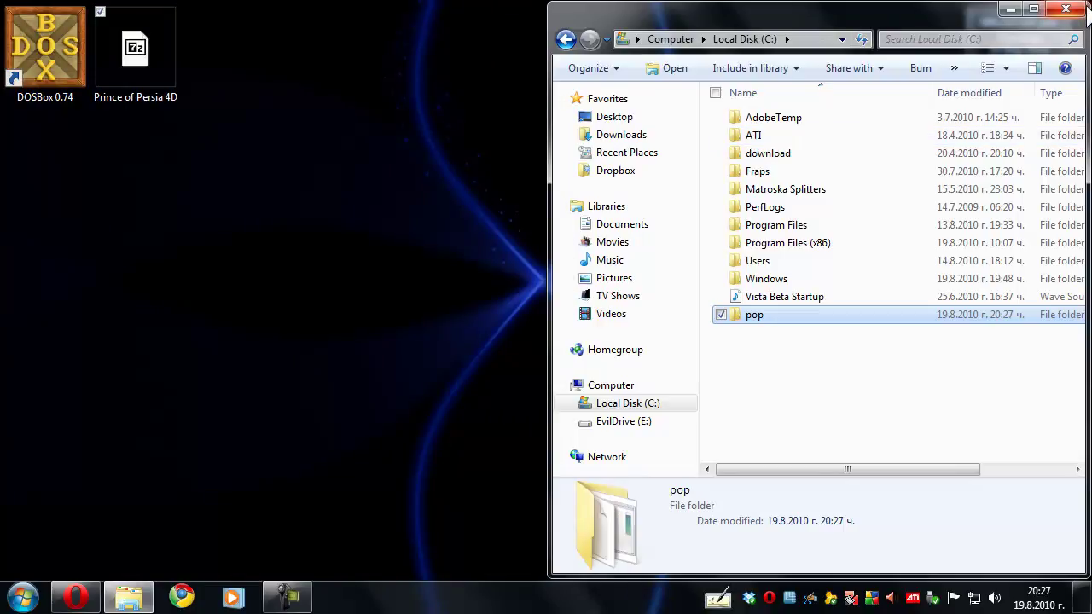
left_click(1066, 9)
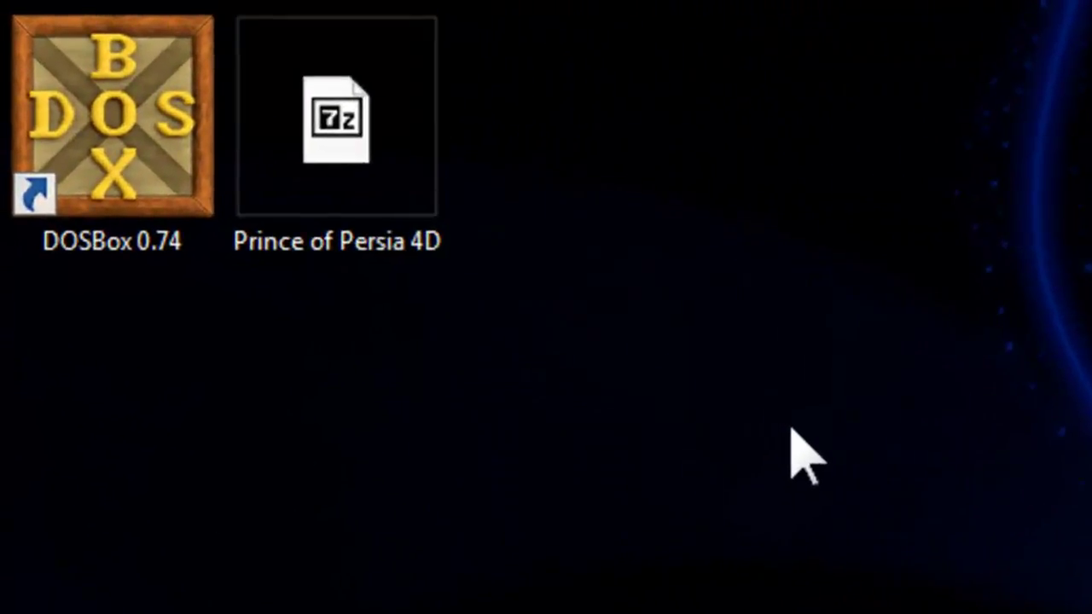
Start DOSBox 0.74 and mount c:\pop\ as drive C with "mount c c:\pop\"
double_click(146, 176)
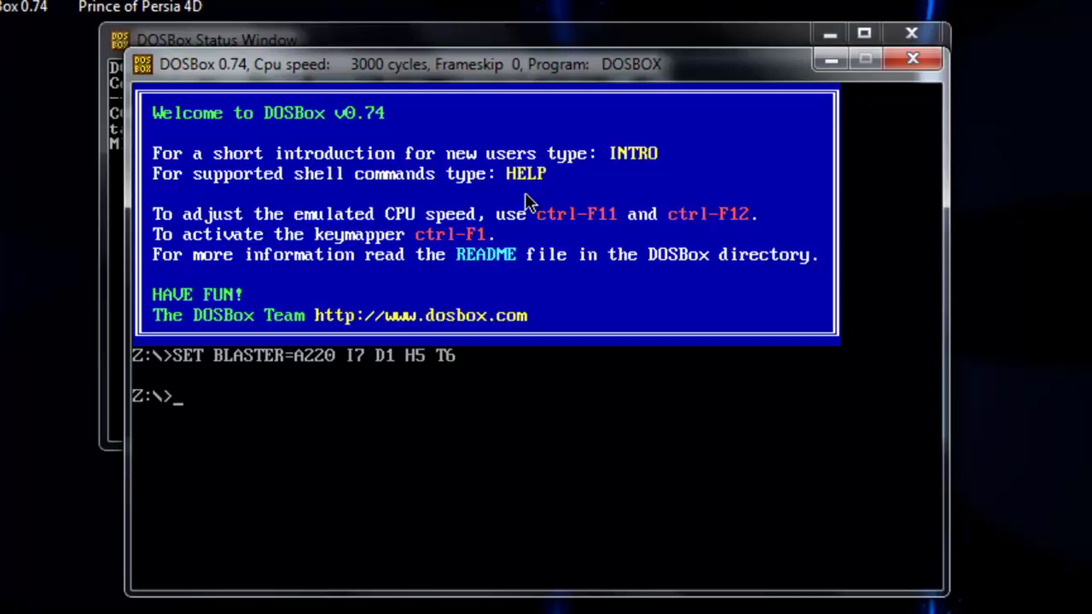
type("mount c")
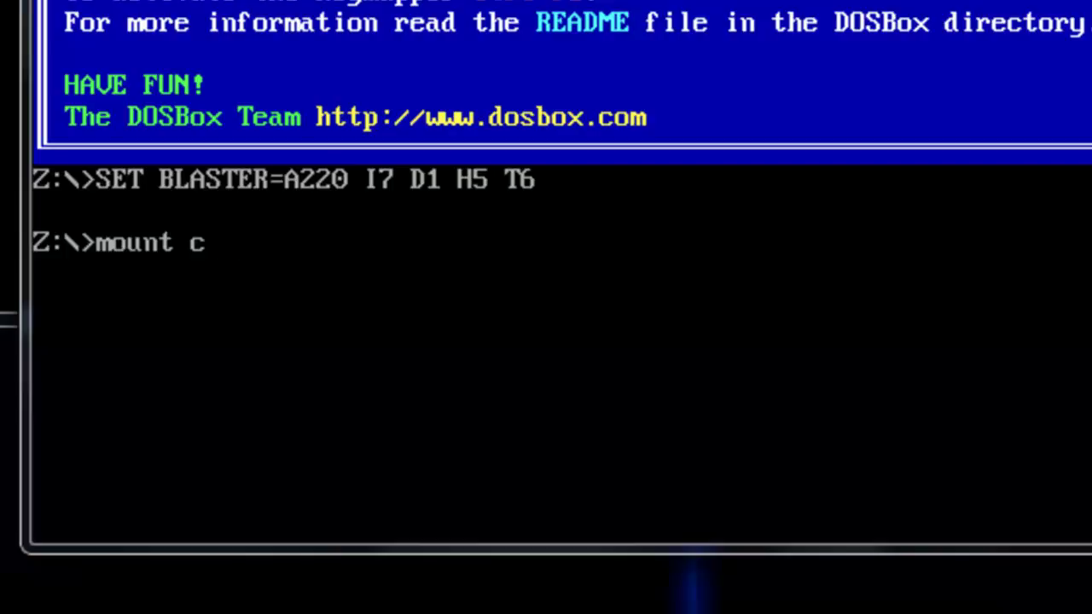
type(" c:\\pop\\")
key("Return")
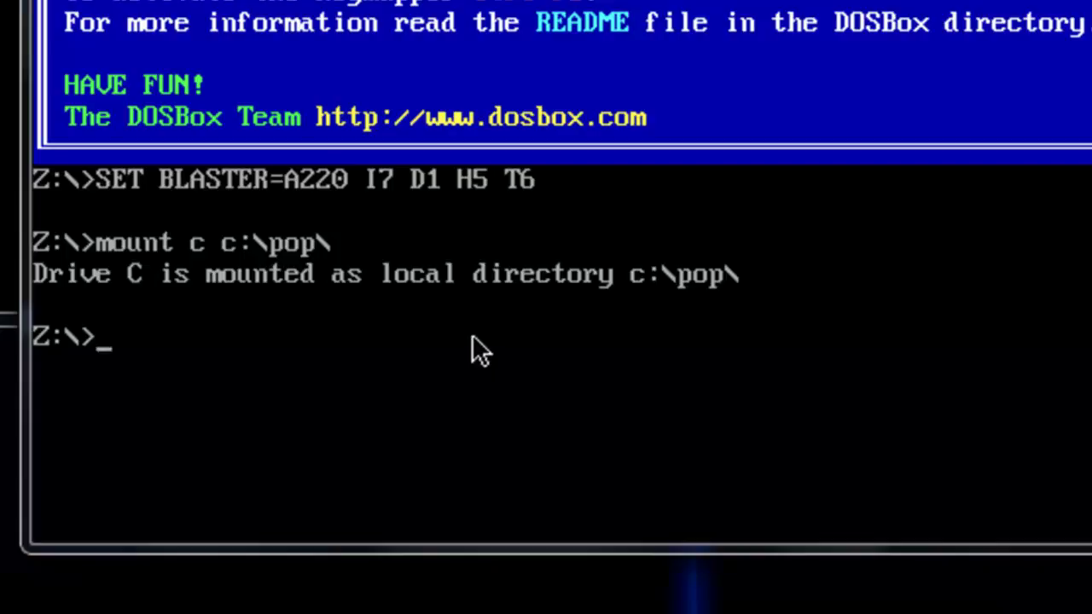
Switch the DOSBox prompt to drive C: and list its files with dir
type("C:")
key("Return")
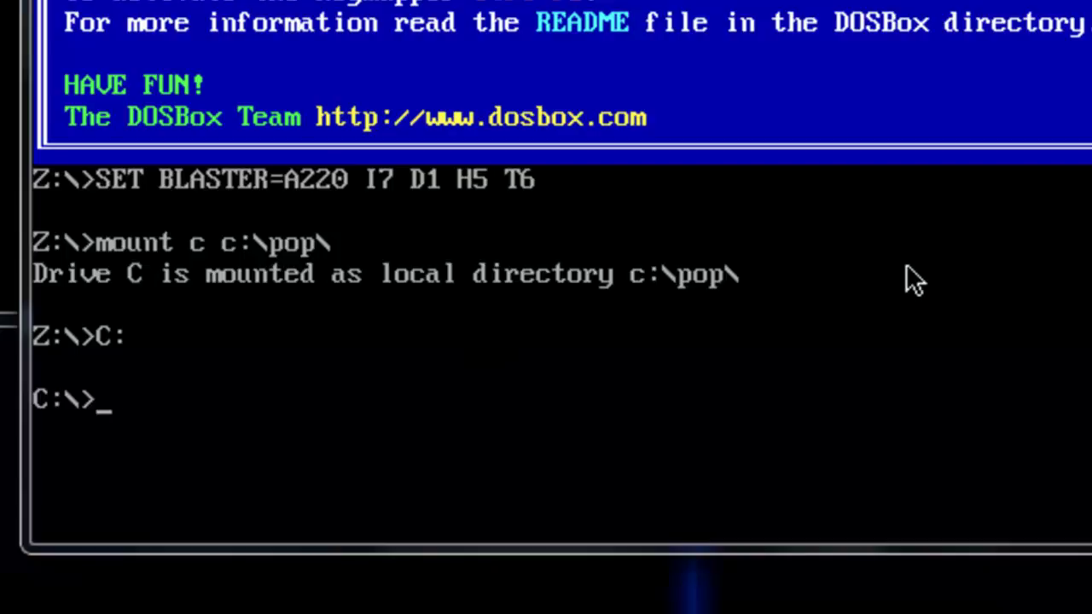
type("dir")
key("Return")
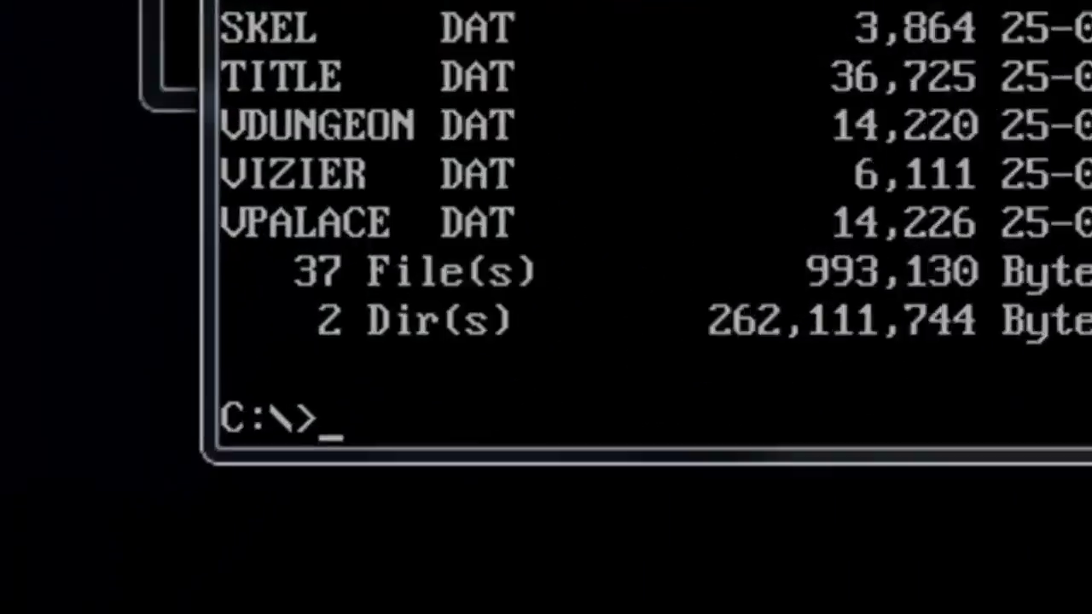
Launch the game by running 4D_PRIN.exe from the C: prompt
type("4D")
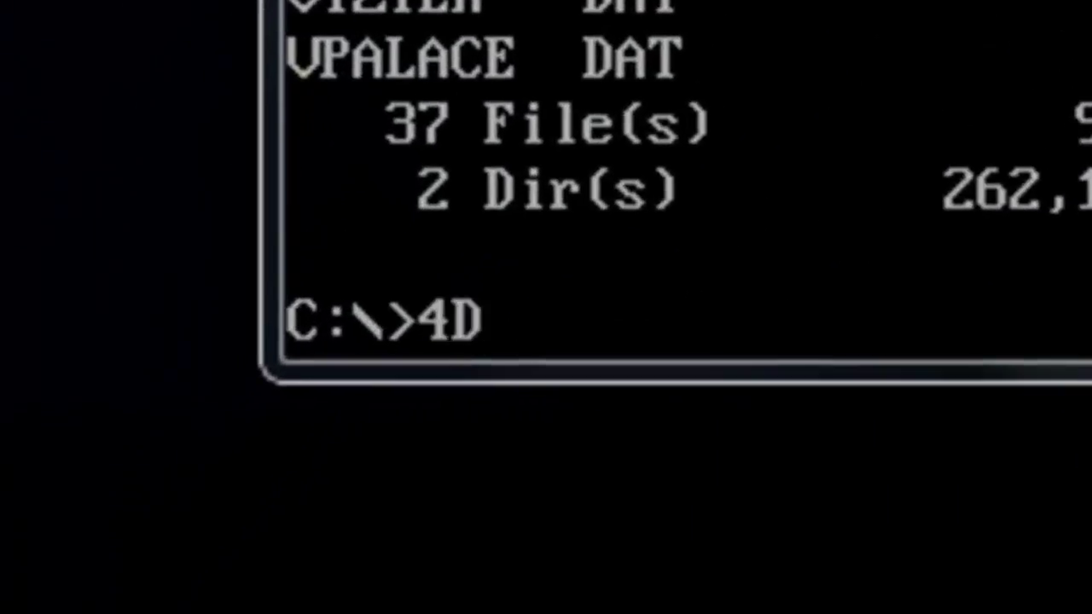
type("_PRIN")
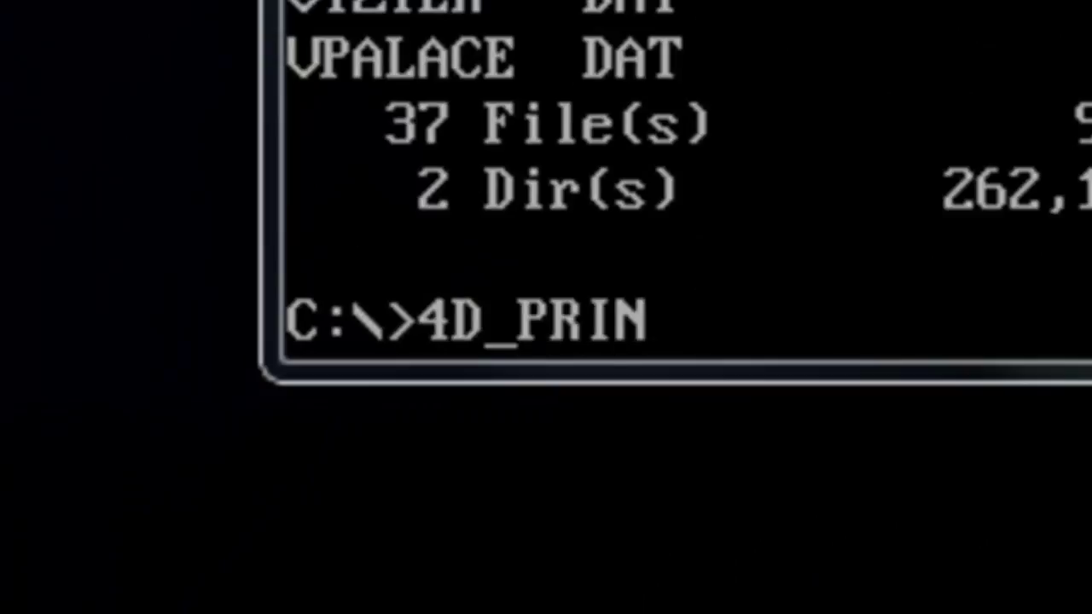
type("exe")
key("Return")
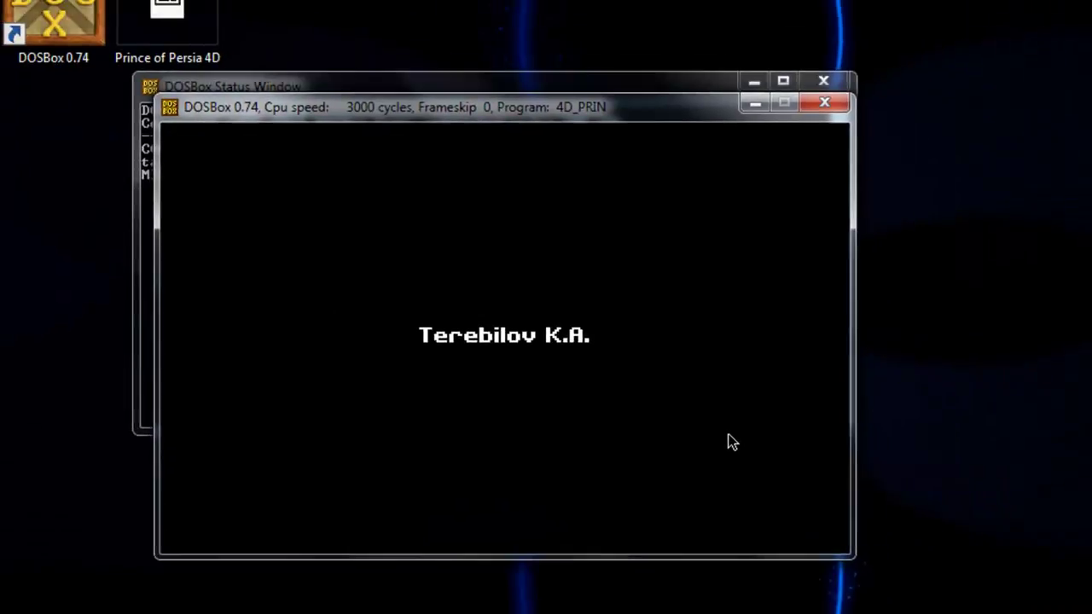